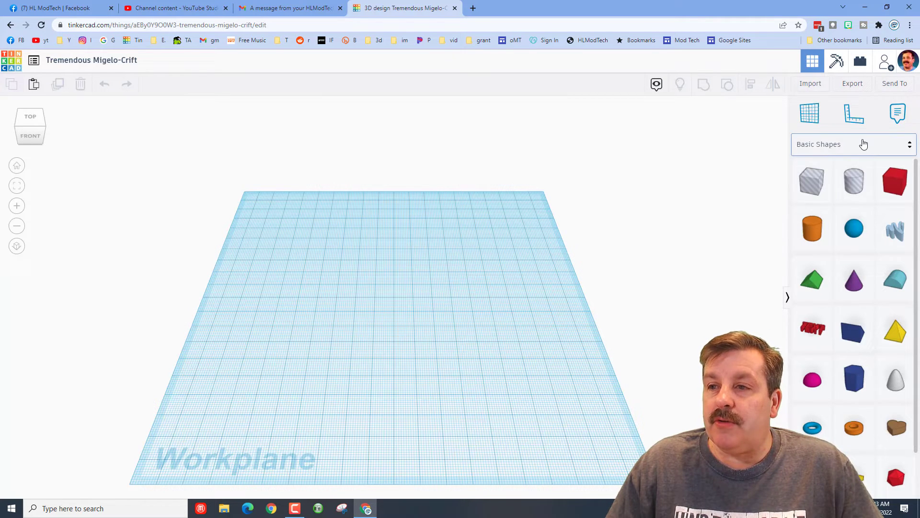
Place a Ball connector from the Hardware shape library in the middle of the workplane
click(908, 145)
click(837, 306)
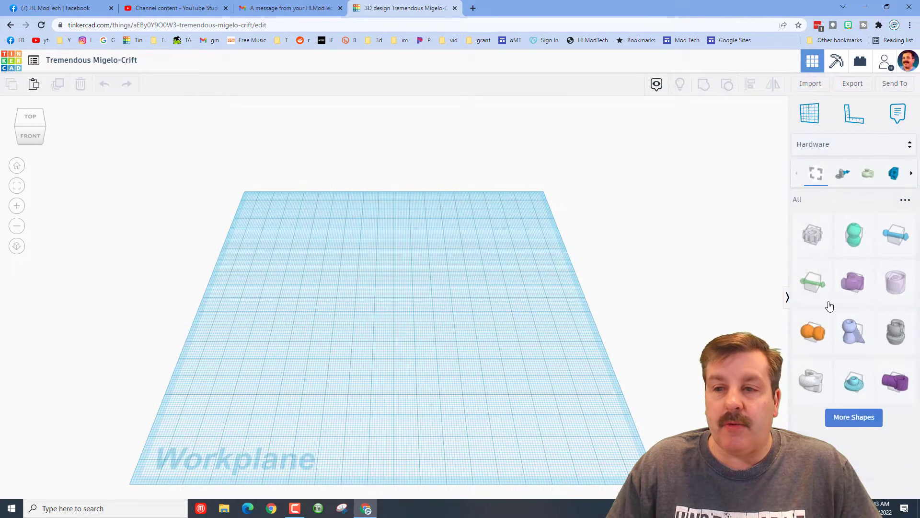
drag(853, 244, 388, 304)
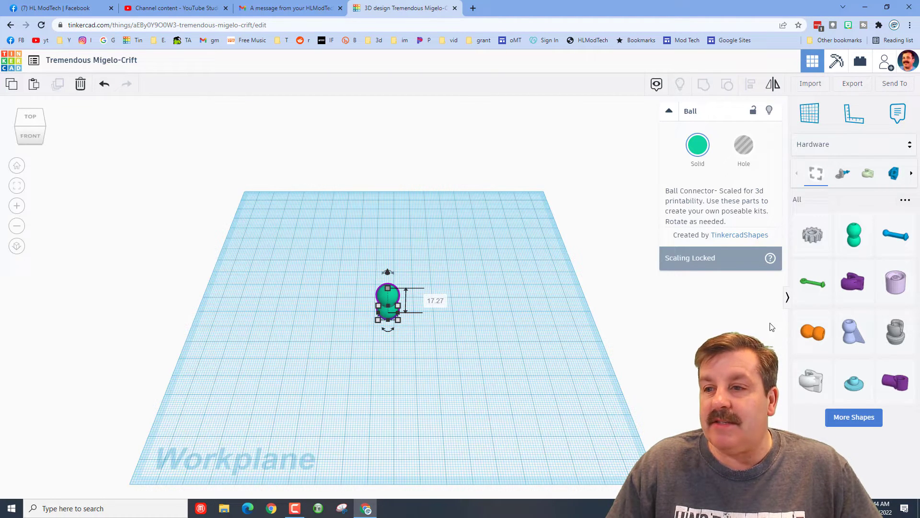
Add a Hardware Socket connector and lift it above the ball connector
click(856, 293)
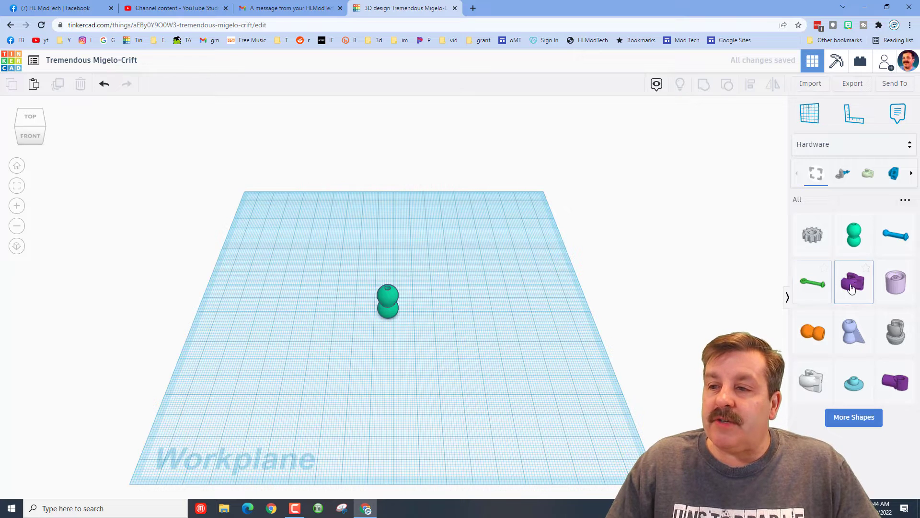
drag(852, 288, 418, 337)
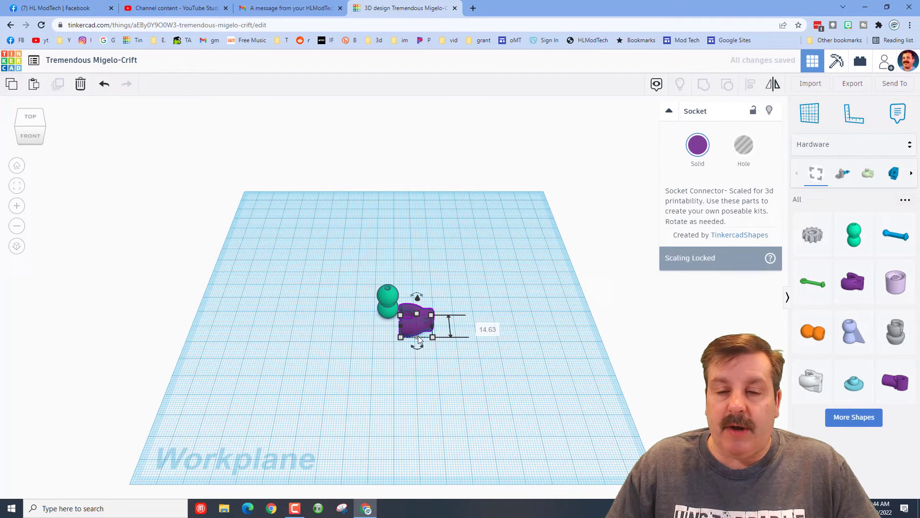
drag(414, 297, 380, 314)
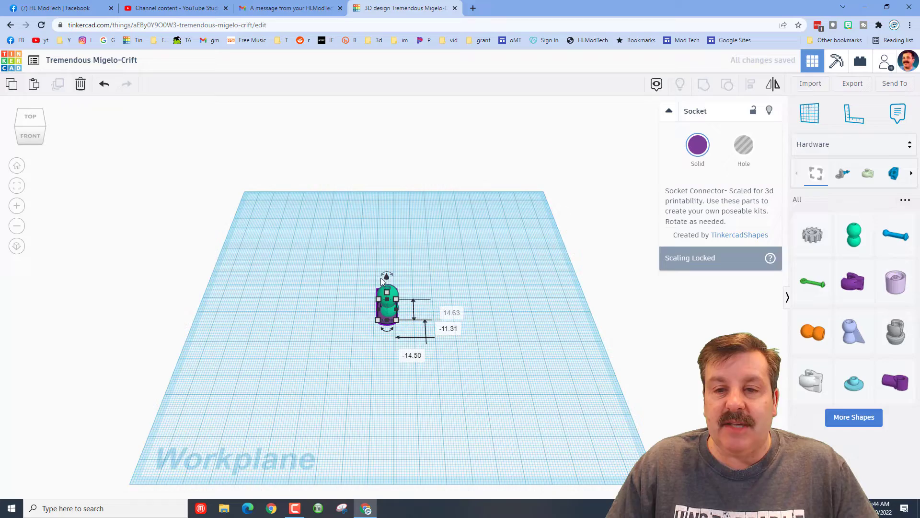
drag(387, 279, 386, 257)
right_drag(387, 259, 359, 303)
Align the socket centered over the ball using Align on both shapes
drag(391, 257, 504, 390)
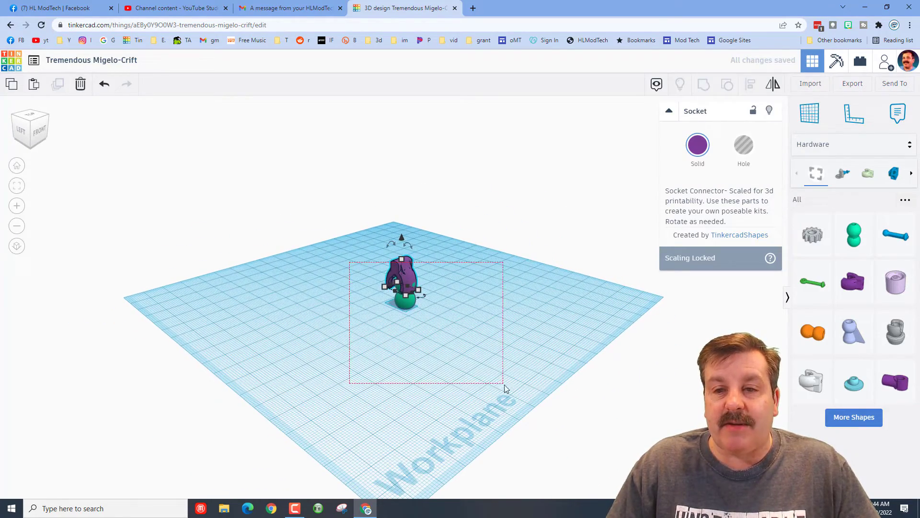
click(751, 83)
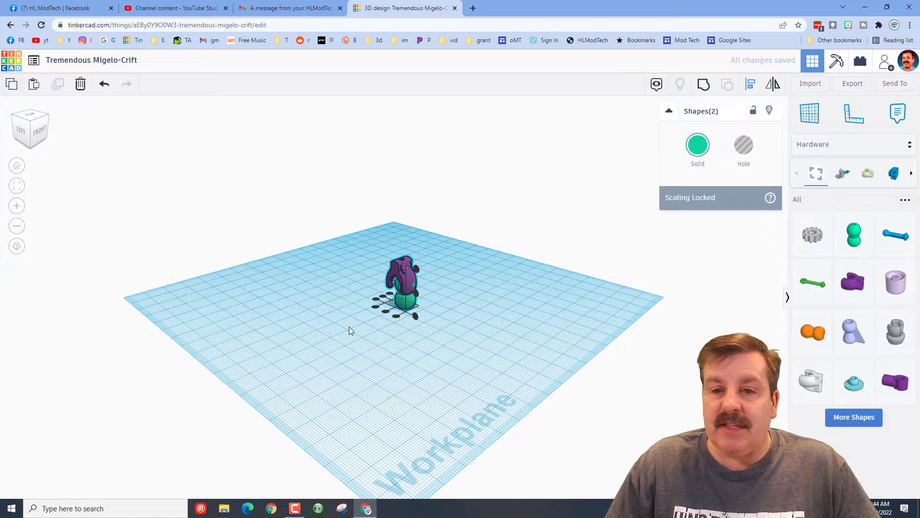
click(383, 318)
click(403, 272)
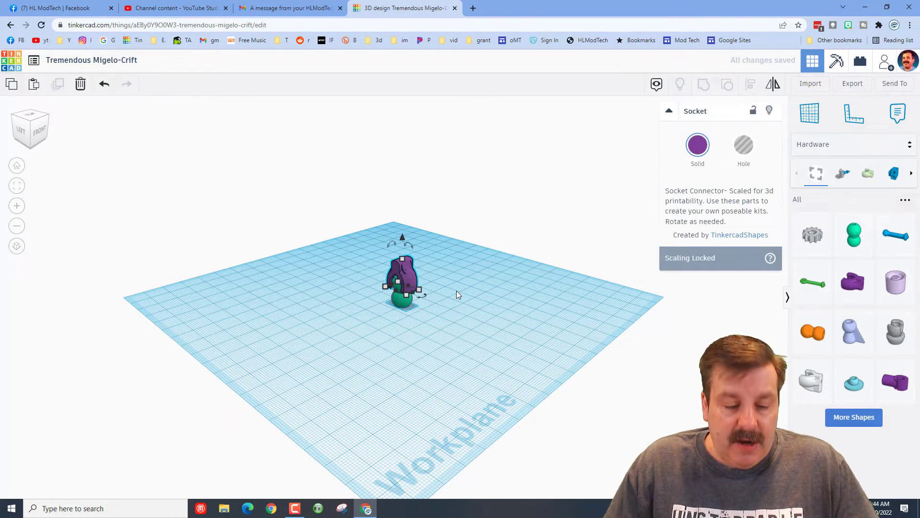
right_drag(443, 312, 417, 276)
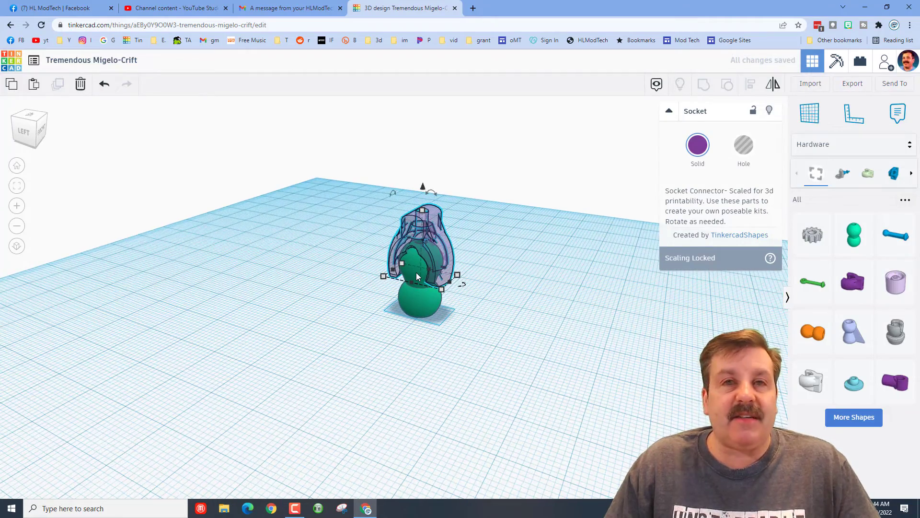
Move the socket off the ball to sit just right of it
click(505, 302)
drag(453, 263, 514, 311)
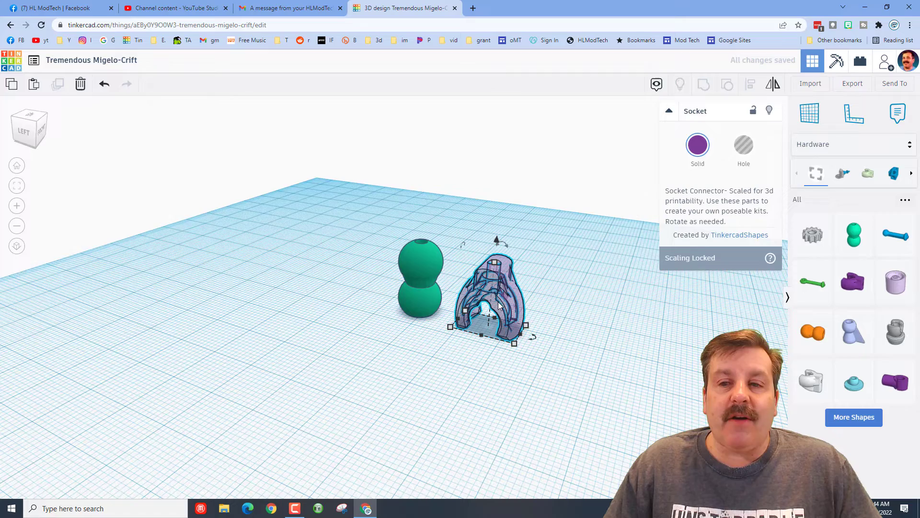
right_drag(366, 312, 455, 327)
Export the socket as female.stl to the Downloads folder
click(580, 348)
click(507, 327)
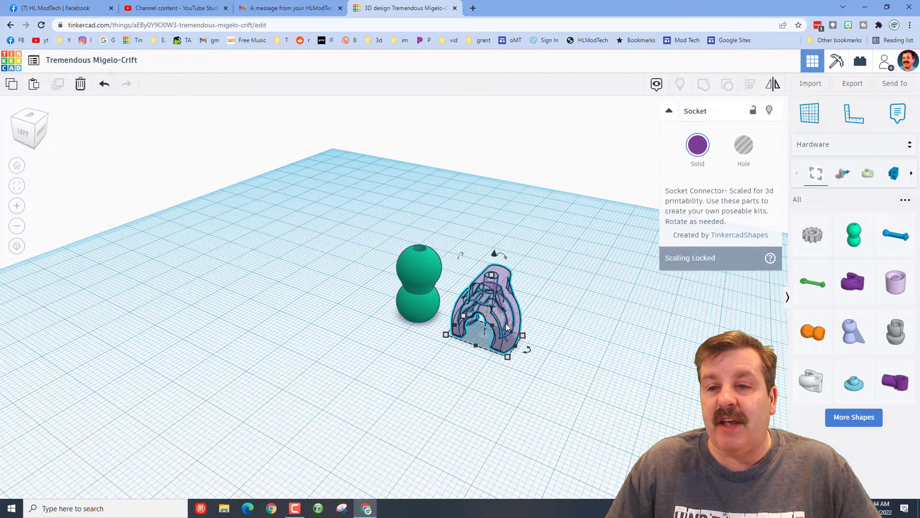
click(853, 83)
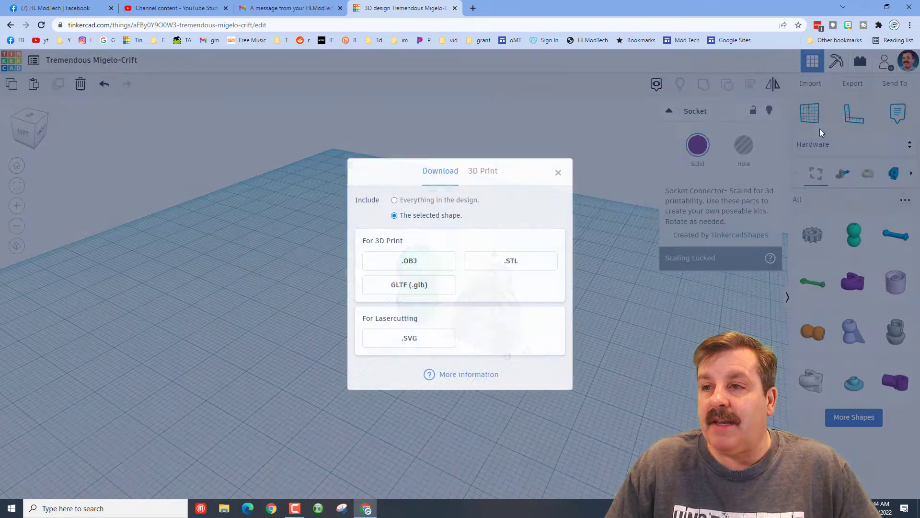
click(505, 263)
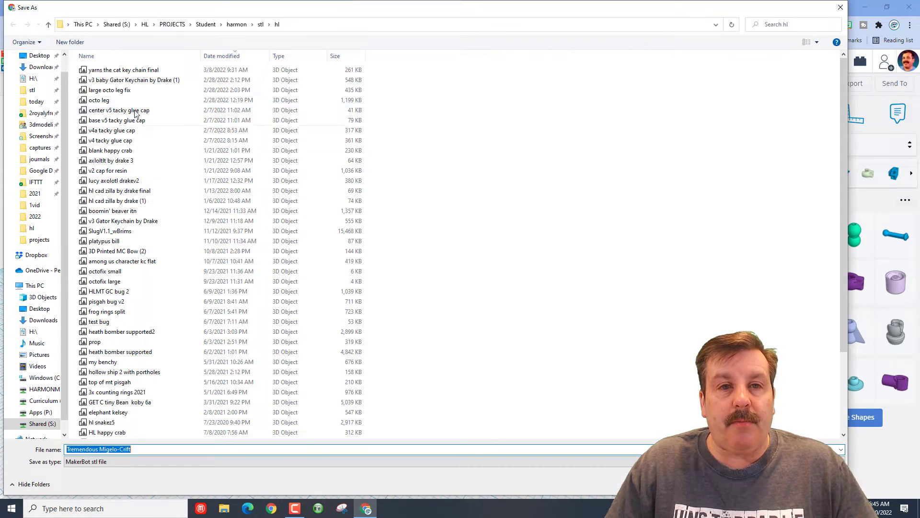
click(42, 67)
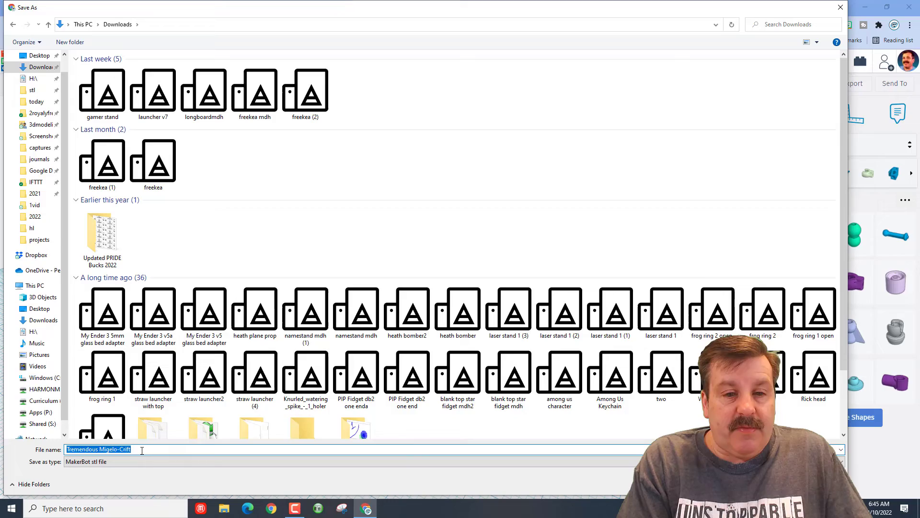
text(female)
key(Return)
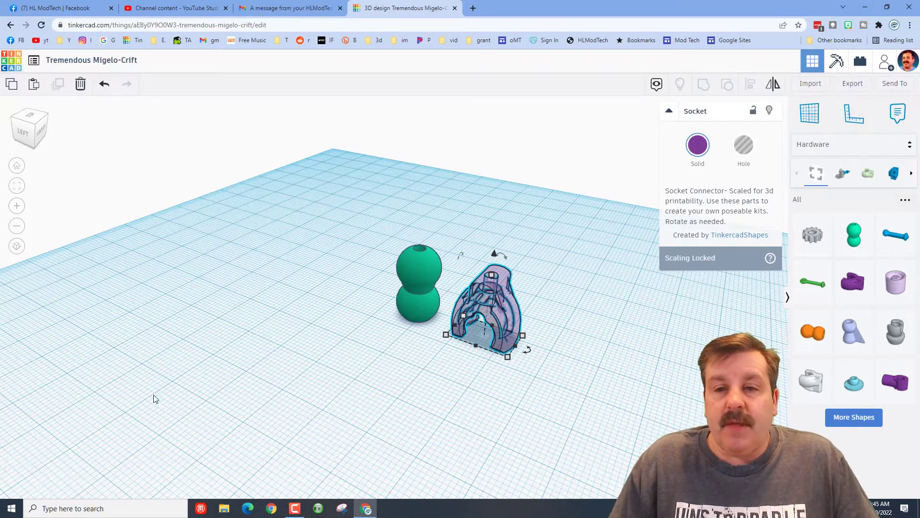
Export the ball connector as male.stl
click(425, 284)
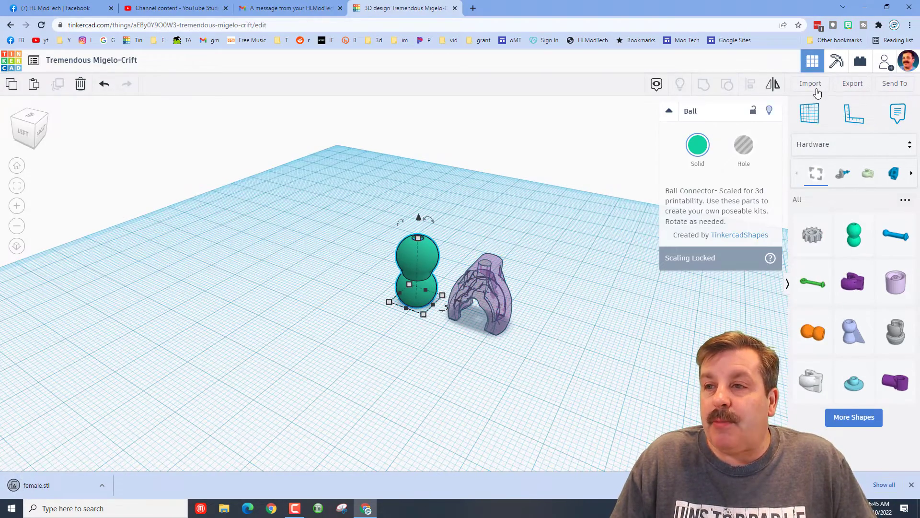
click(852, 84)
click(511, 247)
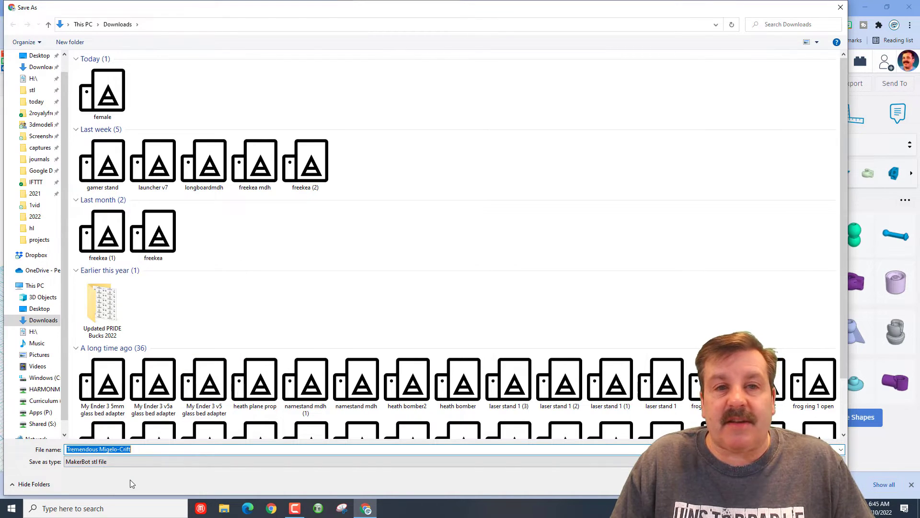
text(male)
key(Return)
Import male.stl from Downloads at 100% scale, creating a navy ball connector
click(811, 84)
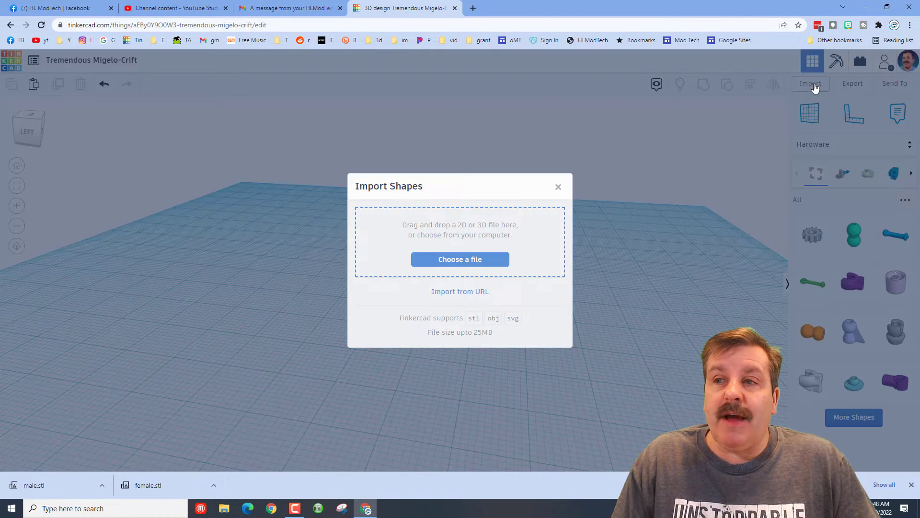
click(448, 264)
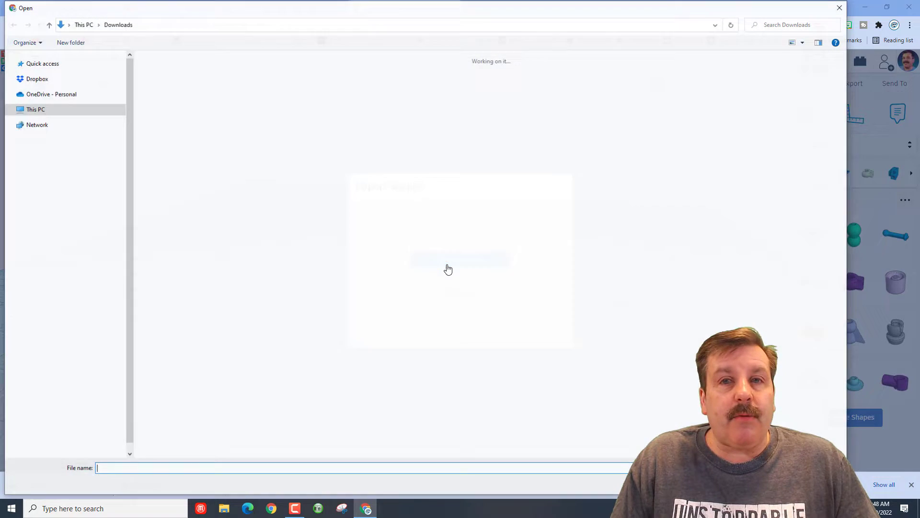
double_click(142, 97)
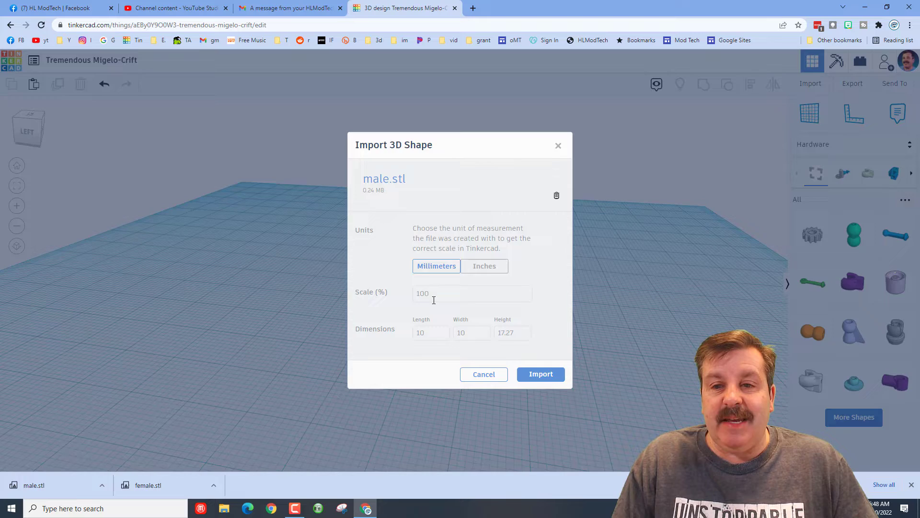
click(541, 375)
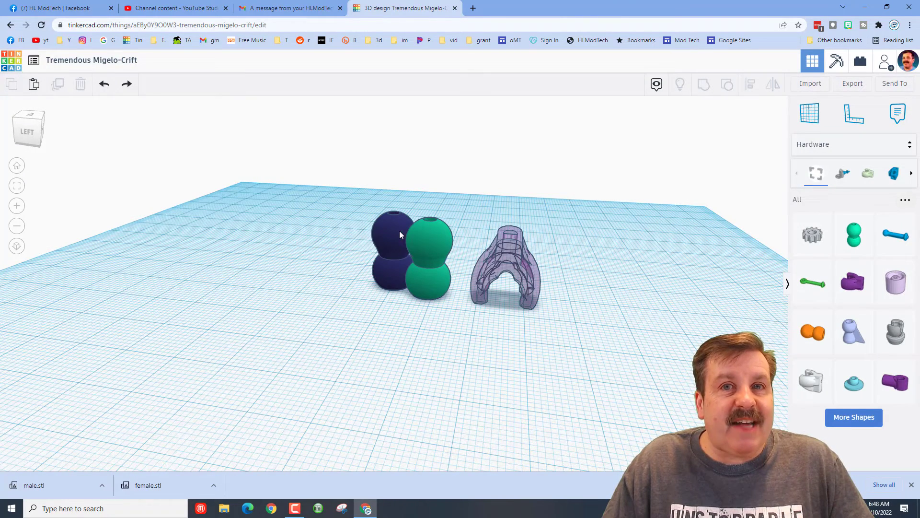
Move the navy connector left, stretch it taller, and add a small sphere raised 10 mm onto it
drag(400, 234, 317, 259)
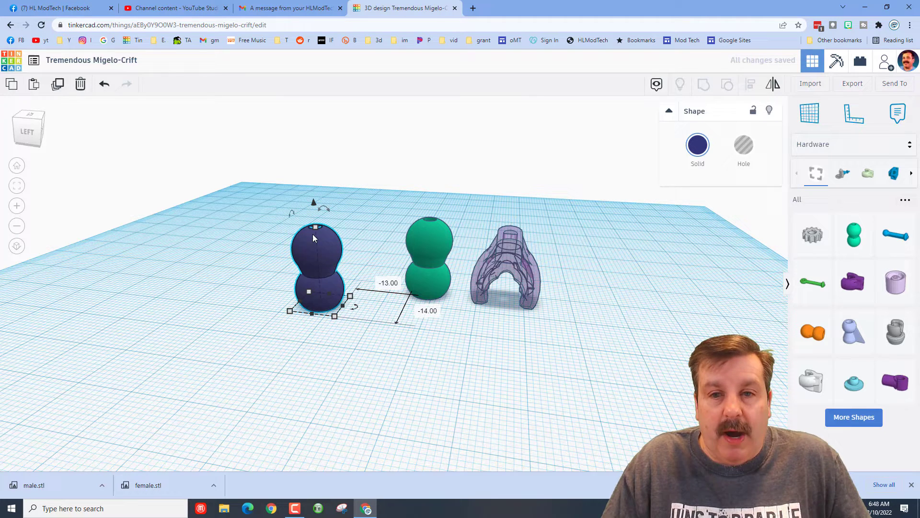
drag(315, 227, 319, 203)
click(822, 149)
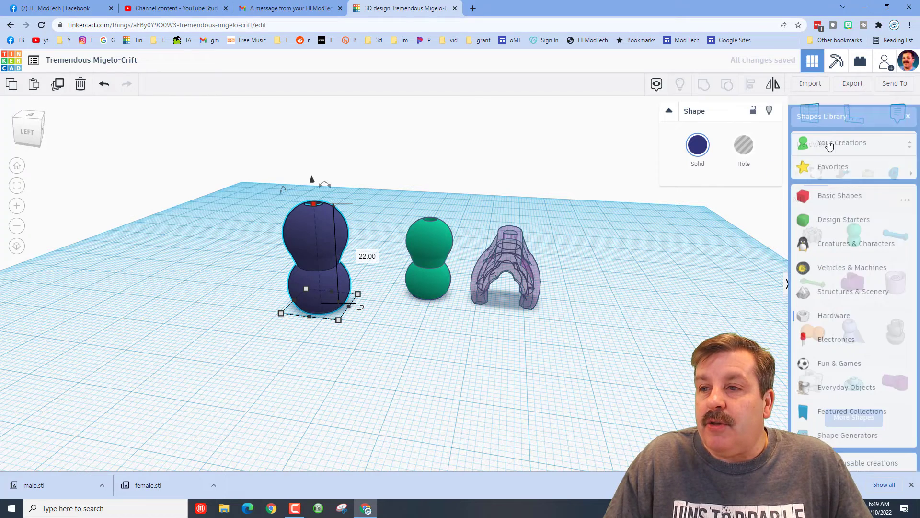
click(822, 189)
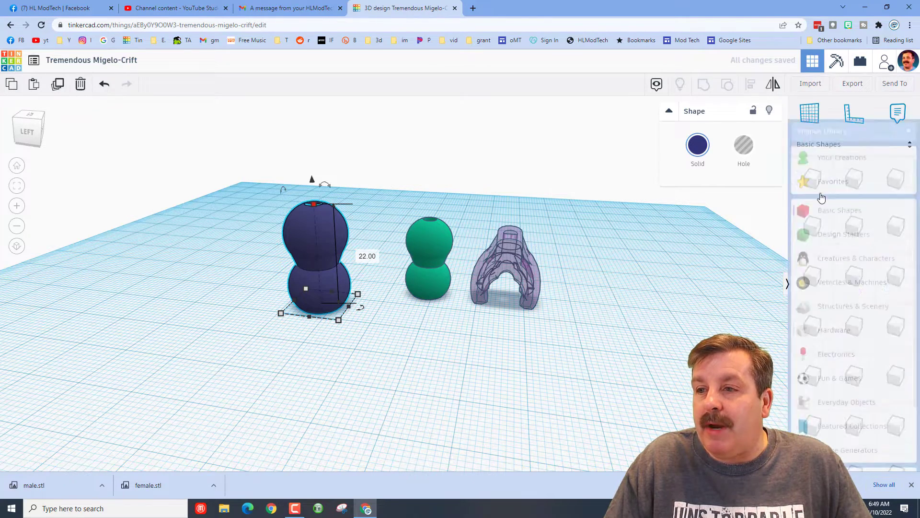
drag(854, 228, 438, 364)
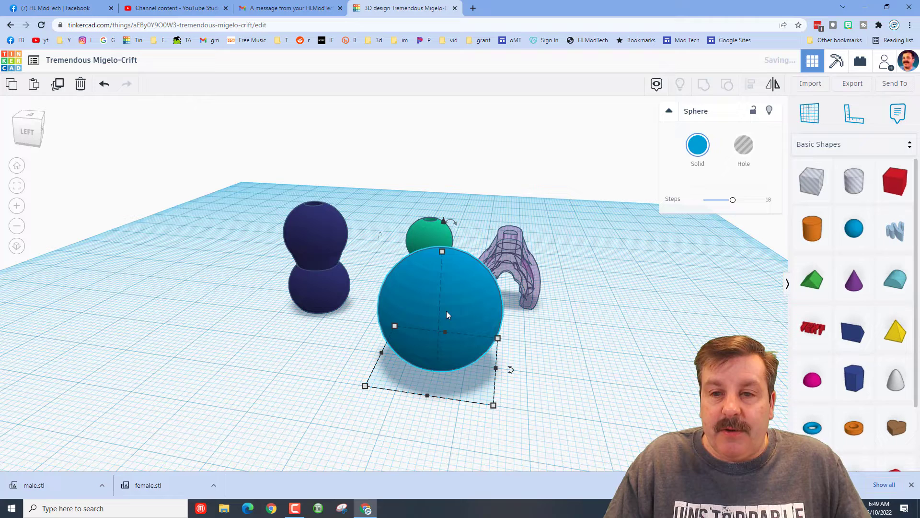
shift+drag(442, 258, 302, 275)
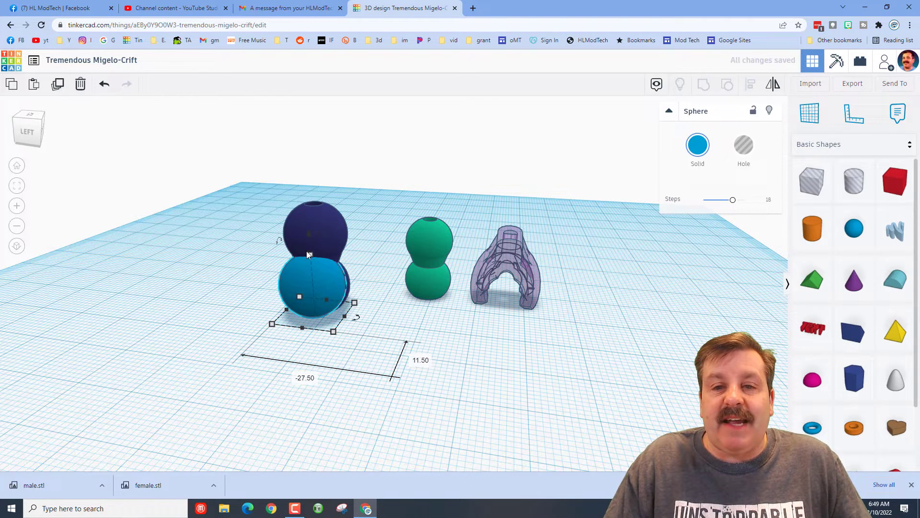
drag(310, 235, 304, 180)
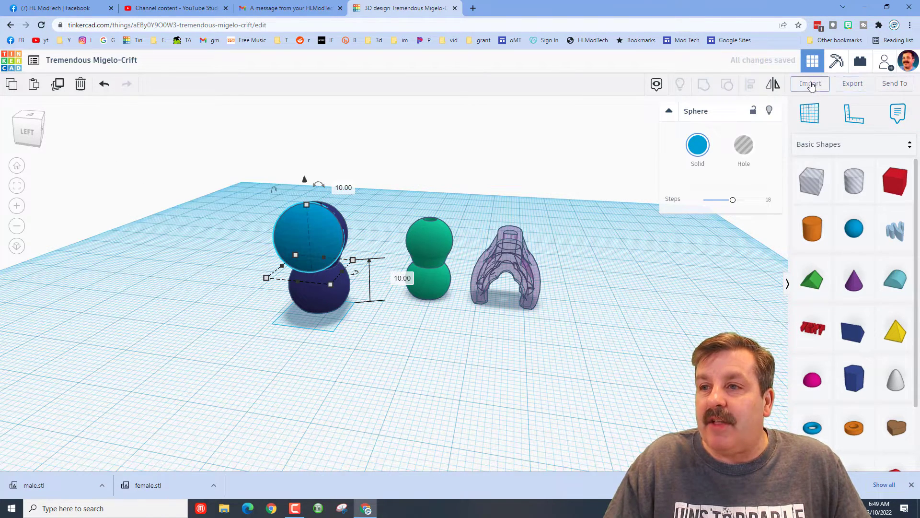
Import female.stl from Downloads with the scale changed from 100 to 125%
click(810, 83)
click(461, 263)
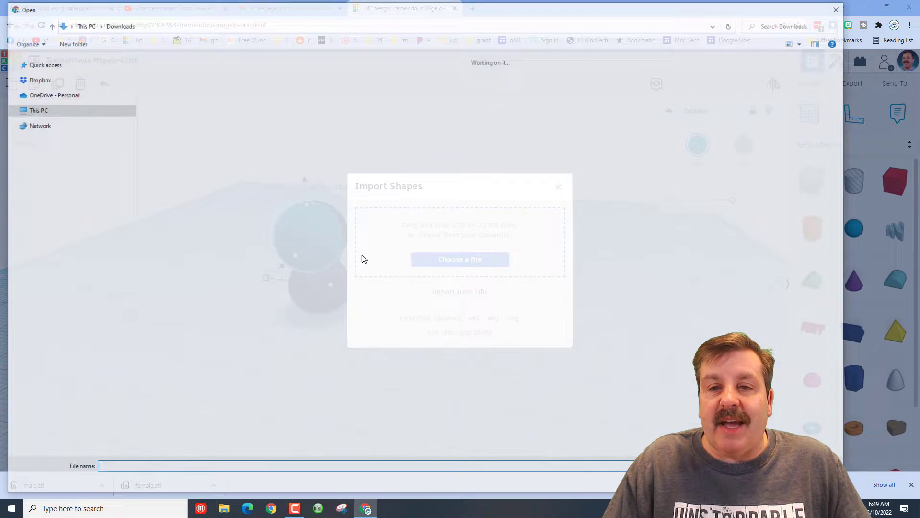
click(215, 94)
double_click(215, 95)
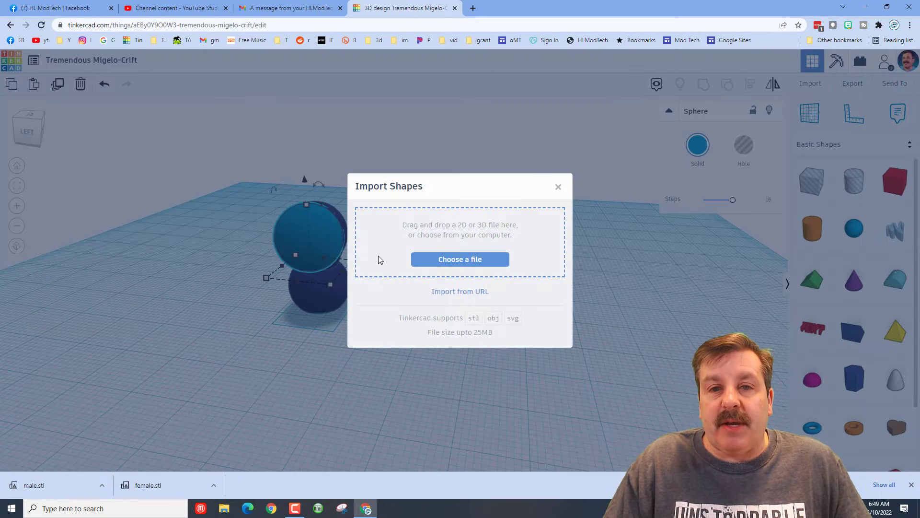
click(434, 296)
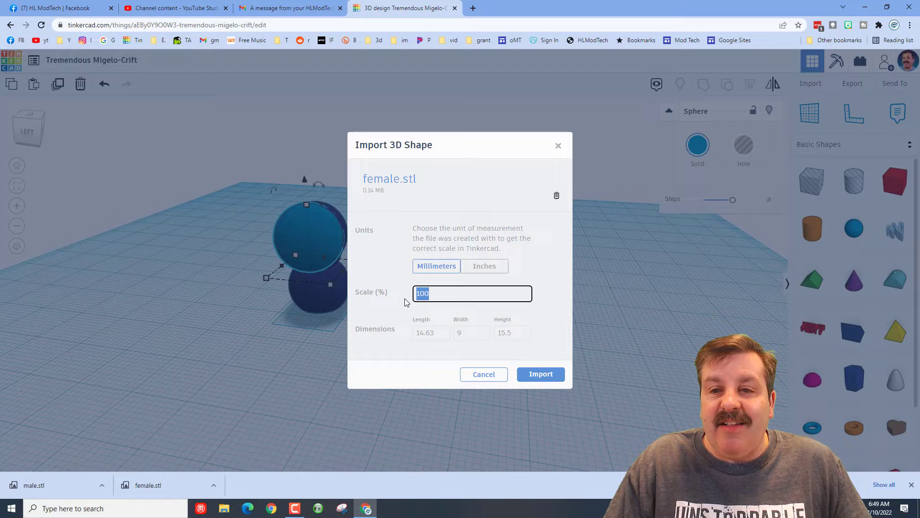
text(125)
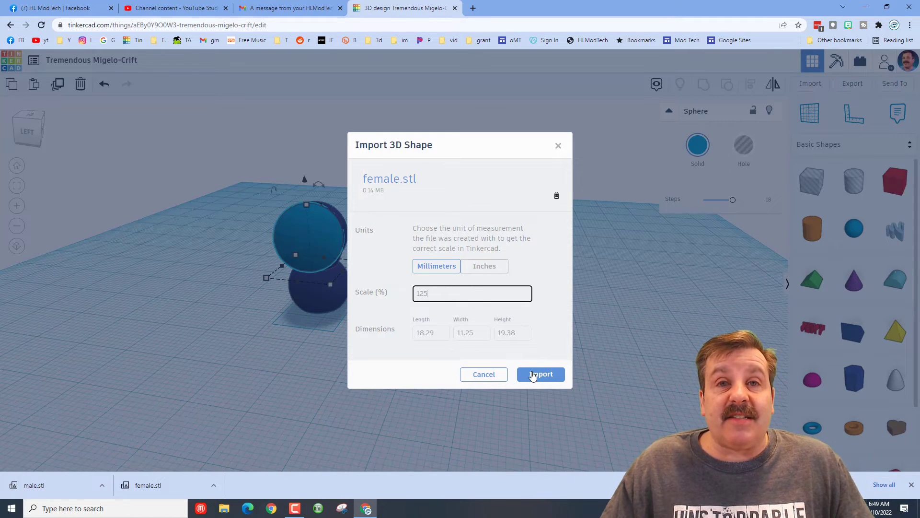
click(533, 377)
Move the orange socket onto the navy connector and raise it to enclose the blue sphere
drag(397, 245, 319, 268)
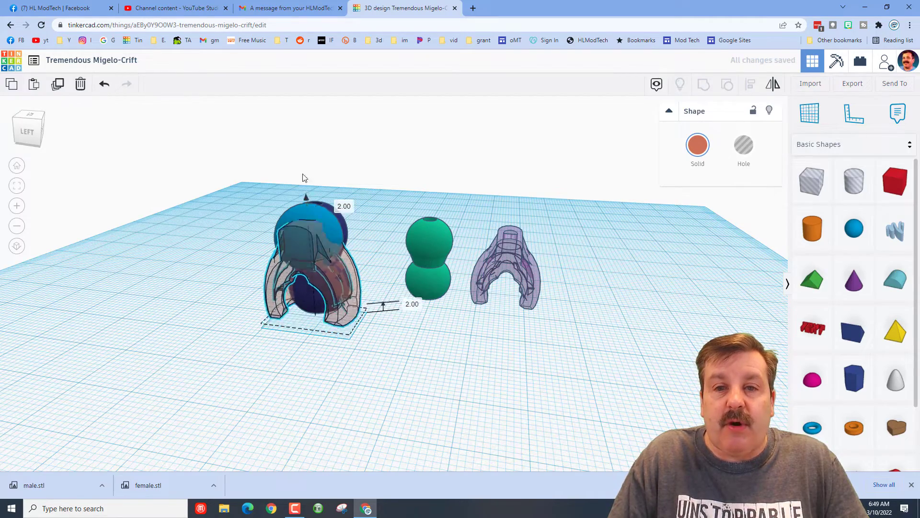
drag(306, 197, 303, 127)
right_drag(303, 127, 300, 265)
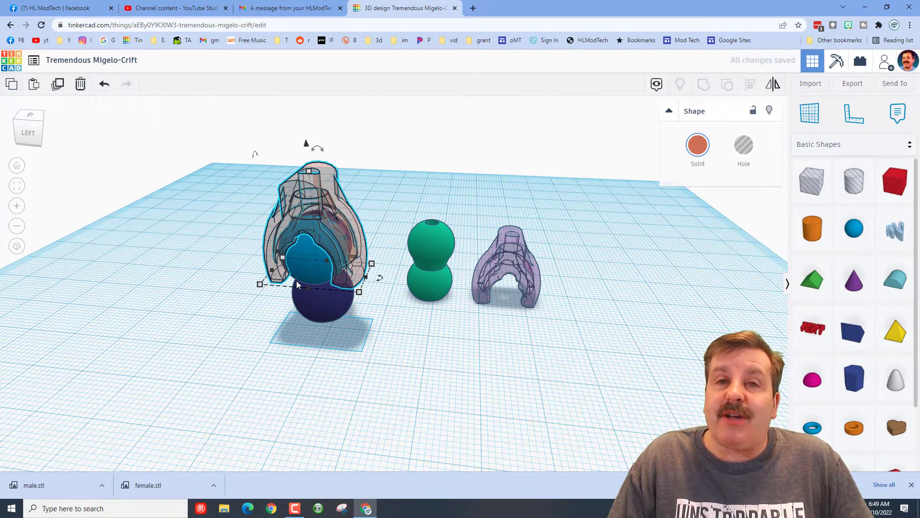